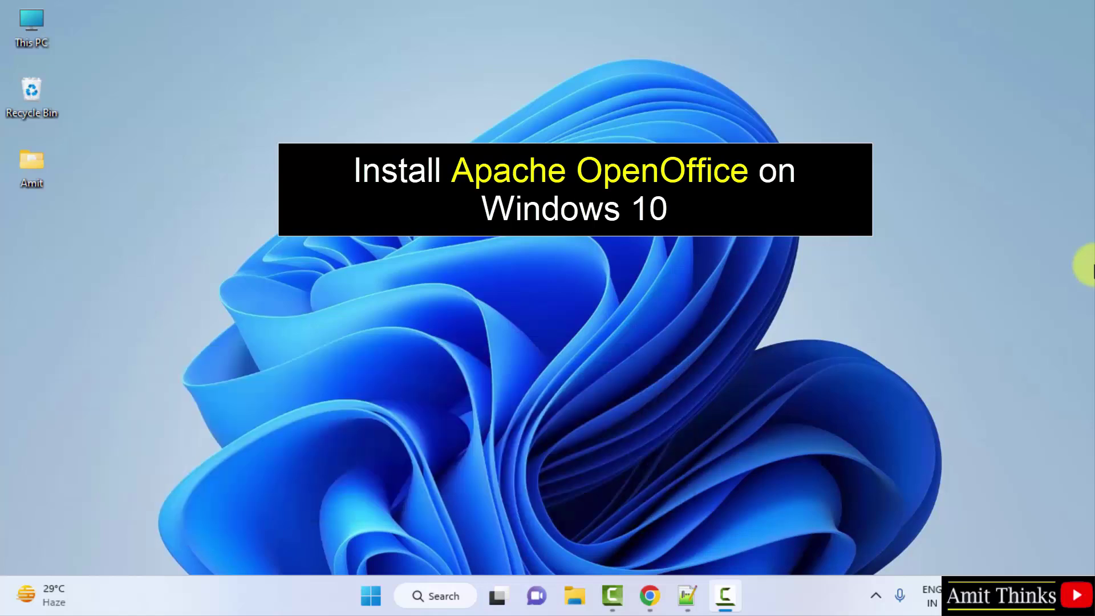
- Search Google in Chrome for 'Apache OpenOffice'
click(650, 597)
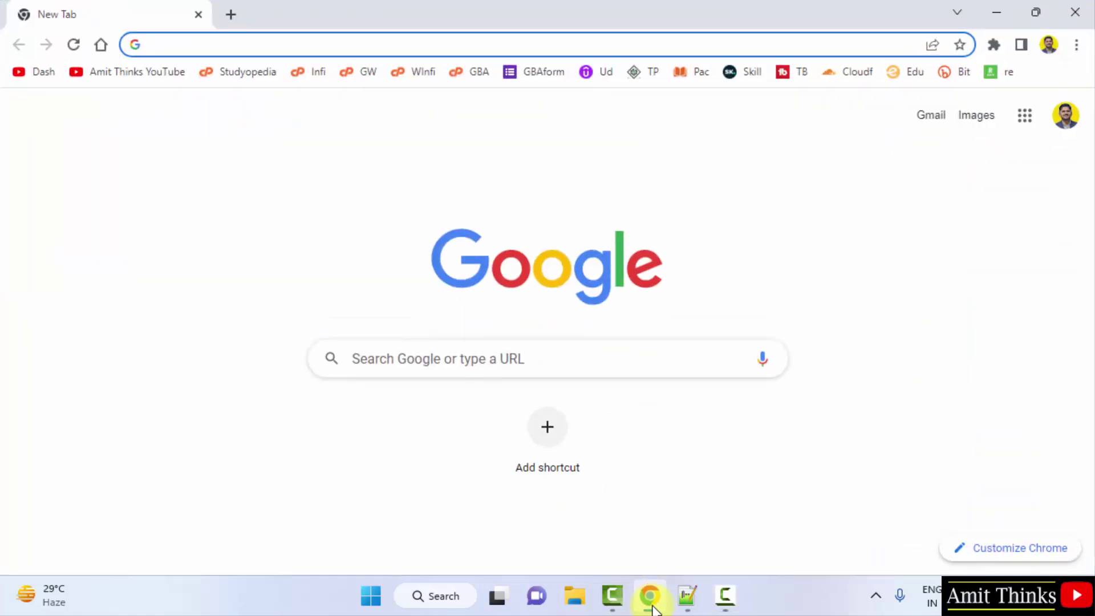
click(481, 354)
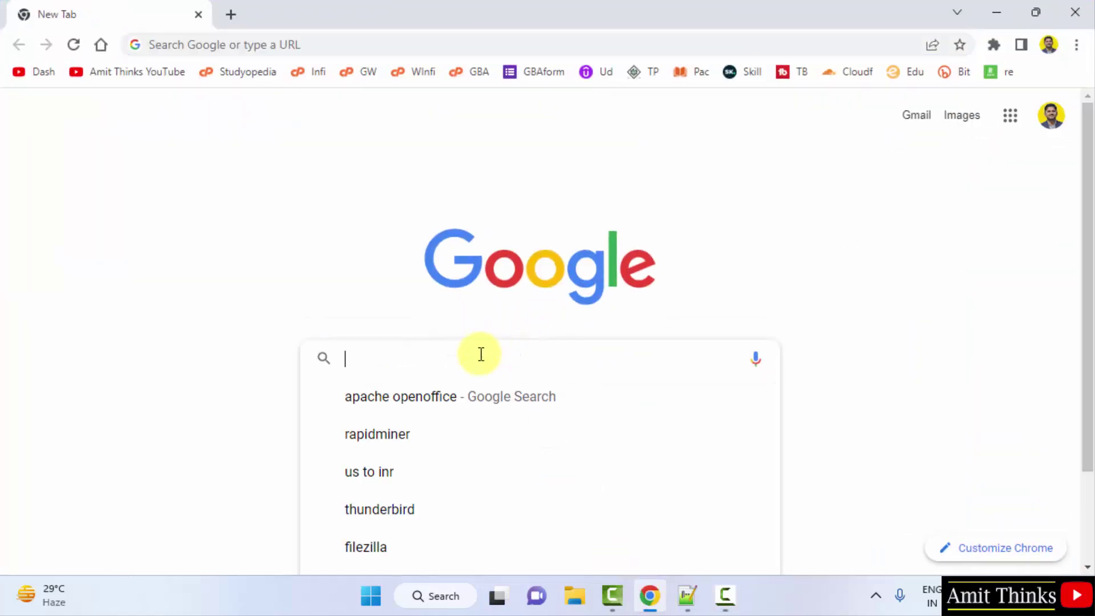
text(Apache )
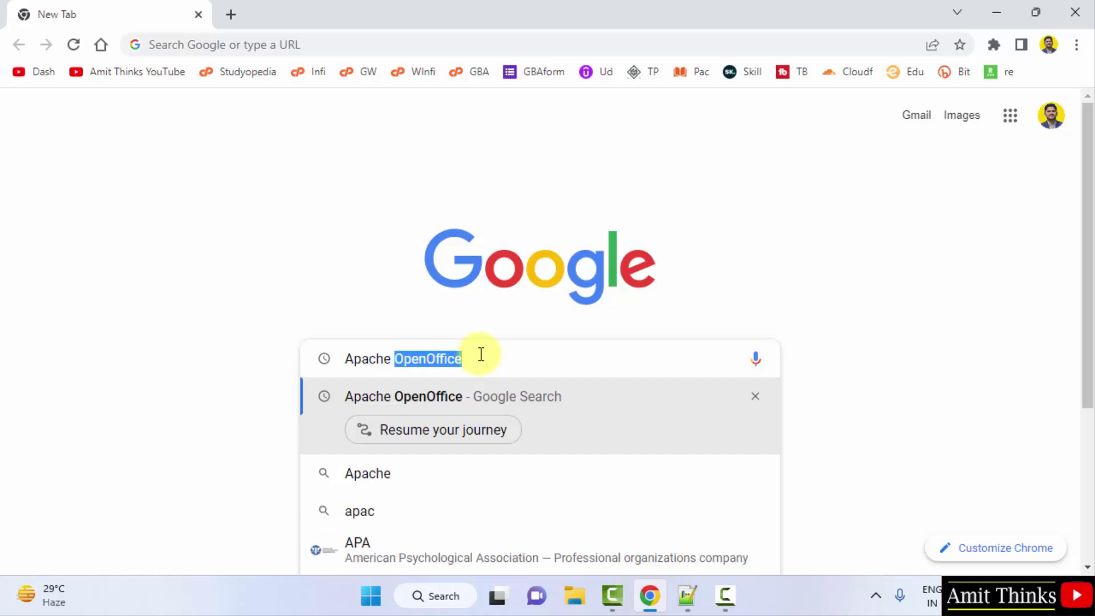
text(OpenOffic)
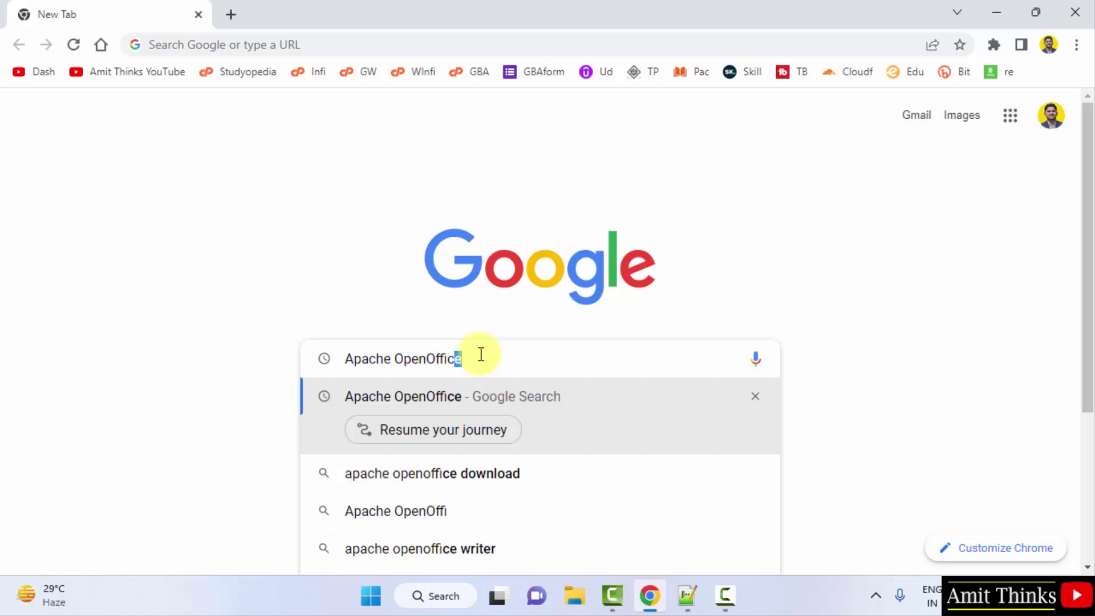
text(e)
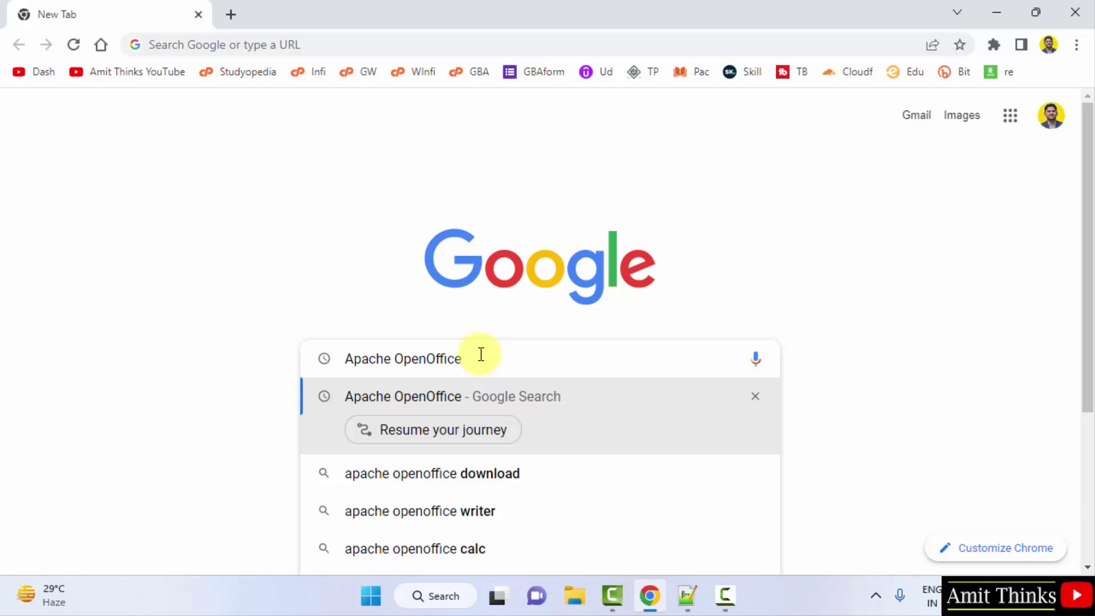
key(Return)
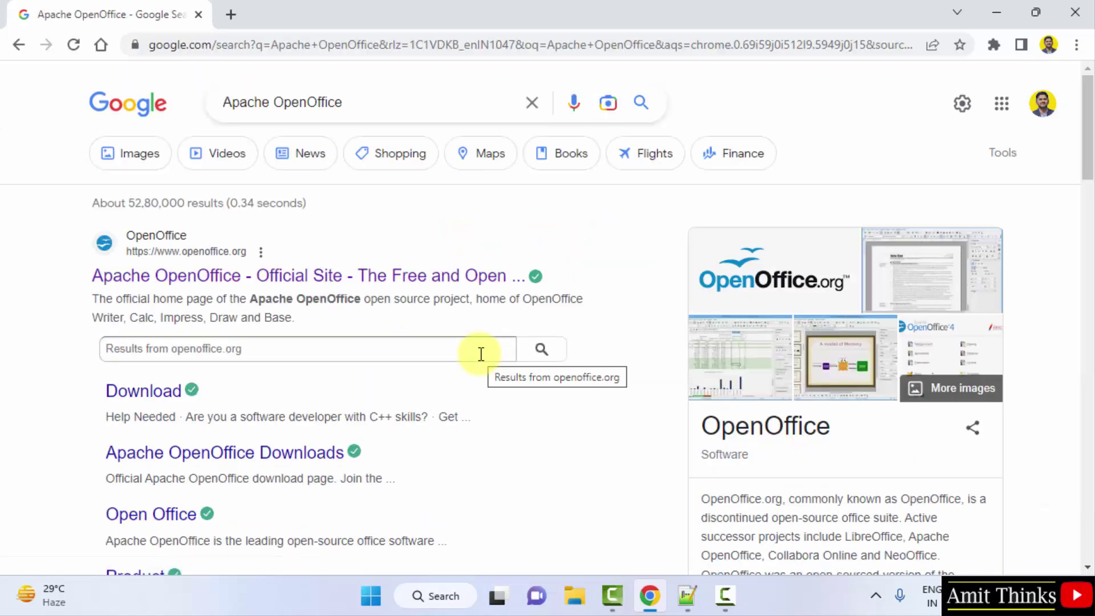
- From openoffice.org, download the full Windows 32-bit (x86) English [US] 4.1.14 installer
click(306, 280)
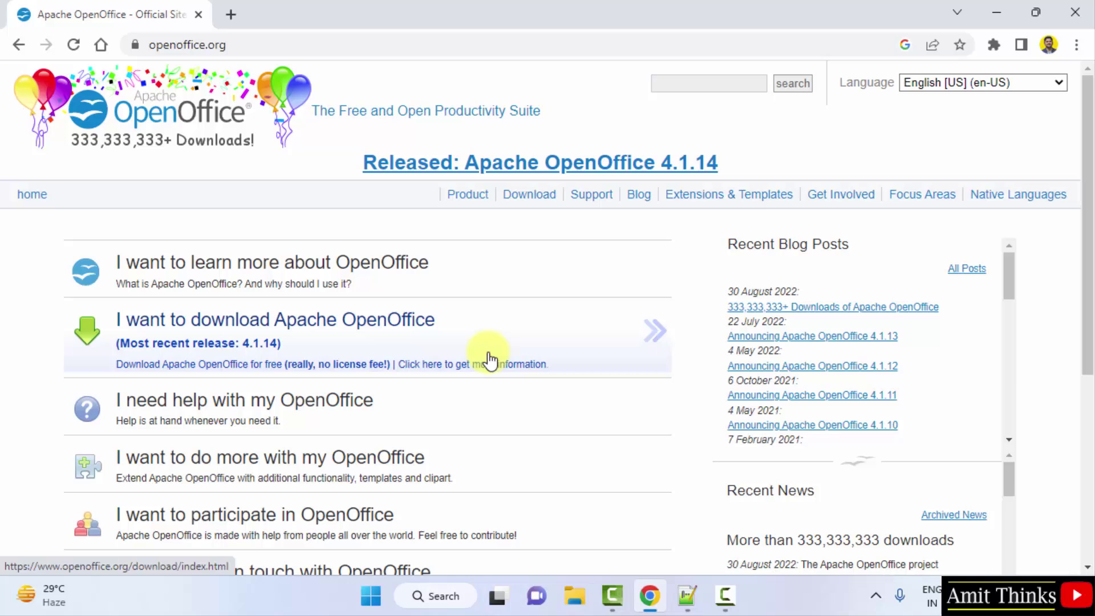
click(411, 328)
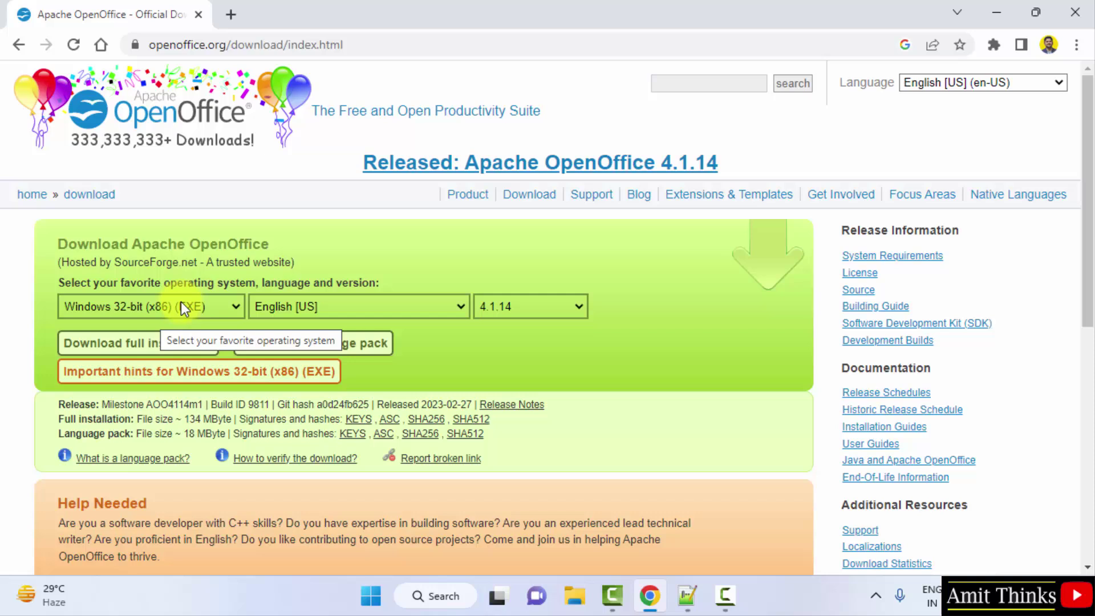
click(166, 306)
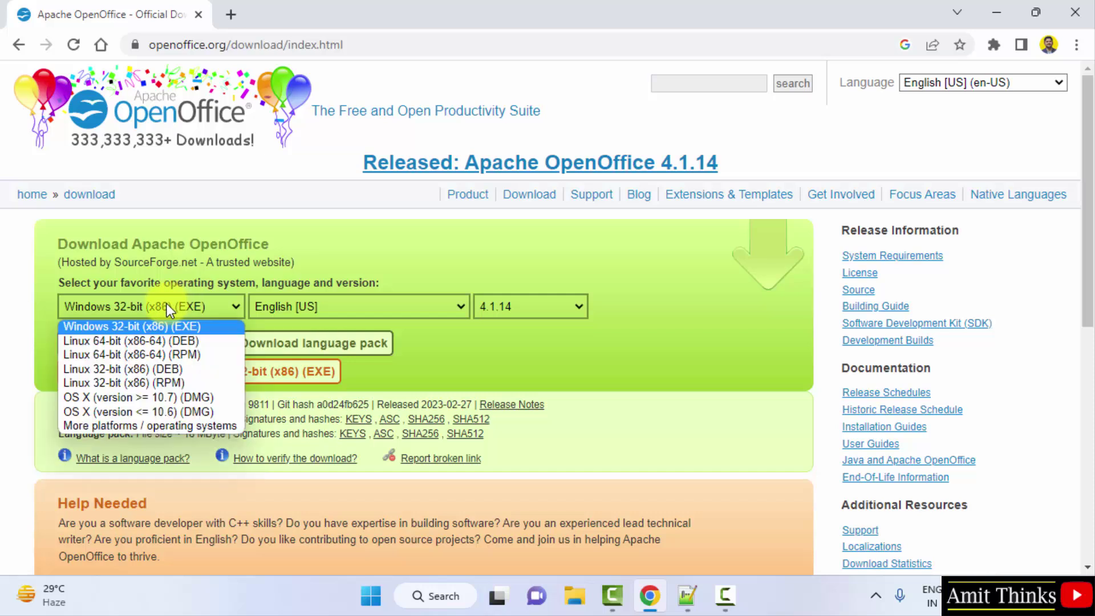
click(167, 306)
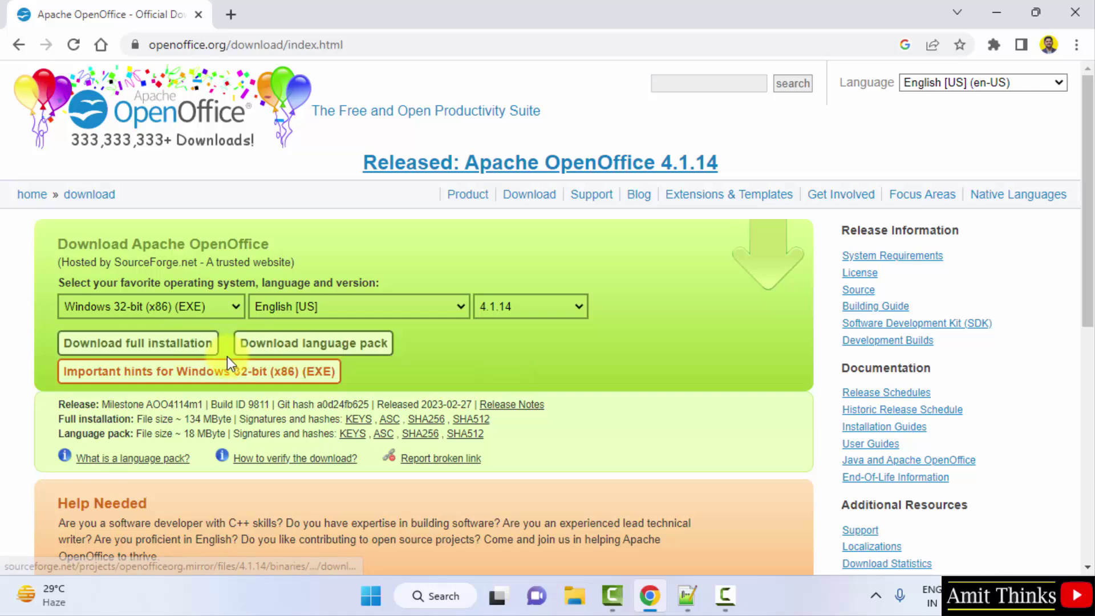
click(197, 352)
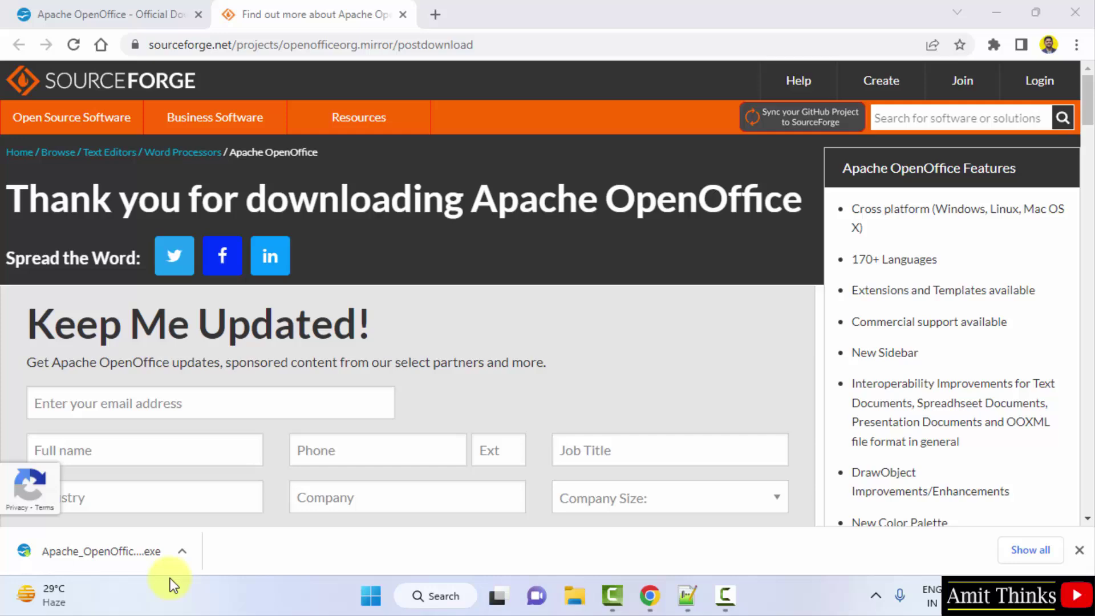
- Run the downloaded Apache_OpenOffice_4.1.14_Win_x86_install_en-US.exe installer from Chrome
click(163, 555)
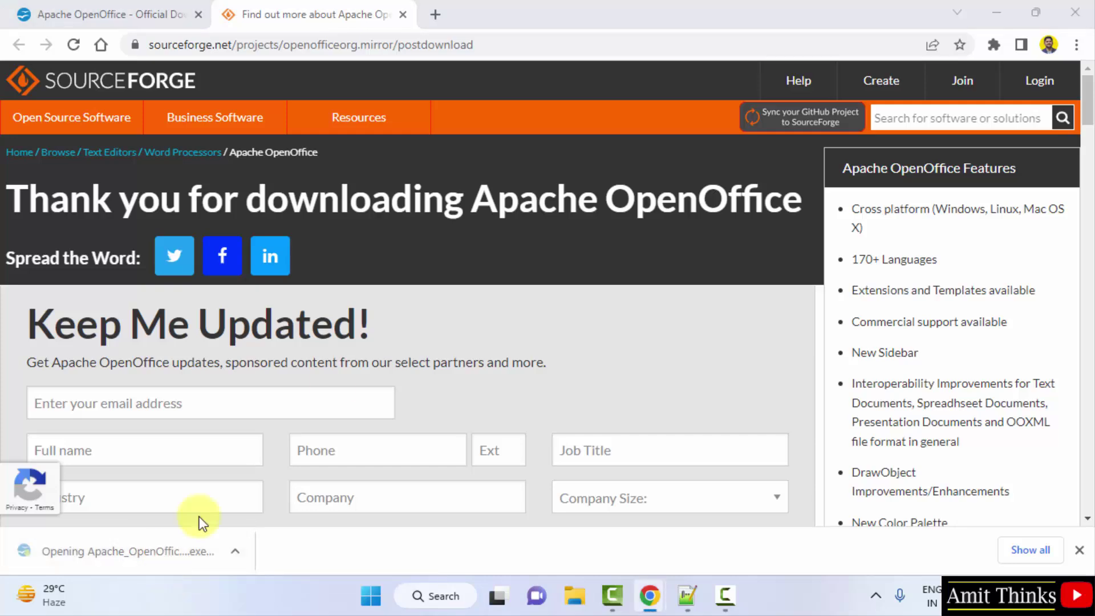
- Minimize Chrome and continue to the installer's unpack destination folder page
click(996, 16)
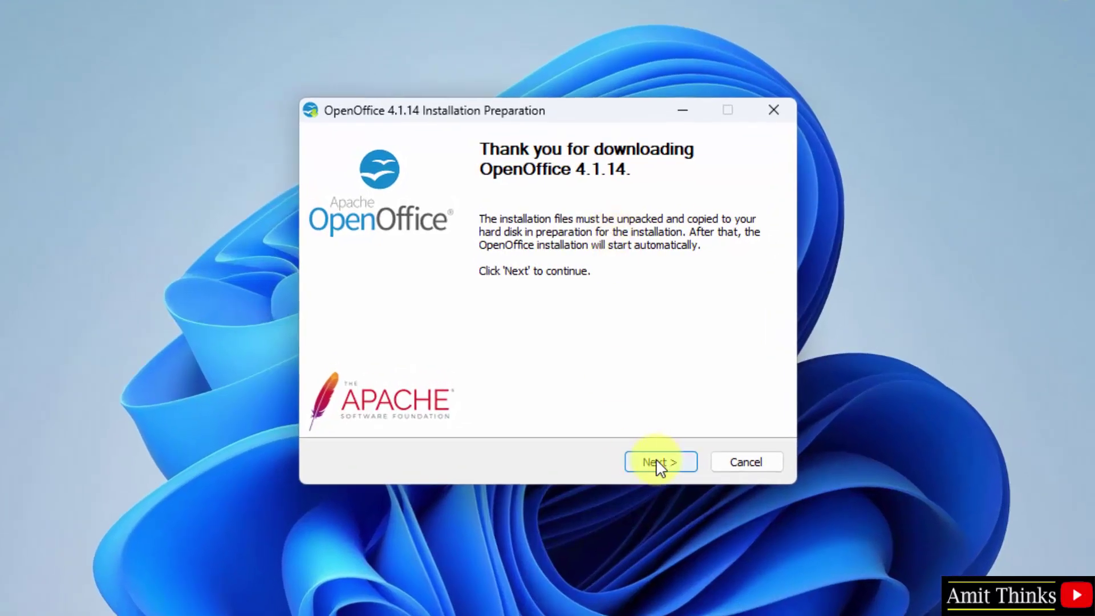
click(657, 463)
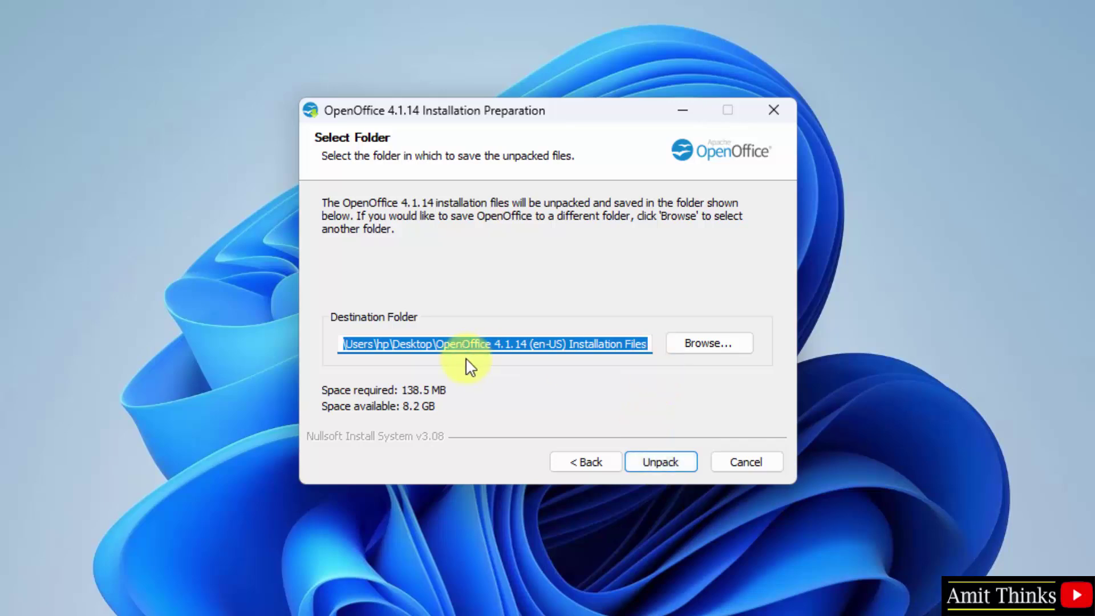
click(445, 347)
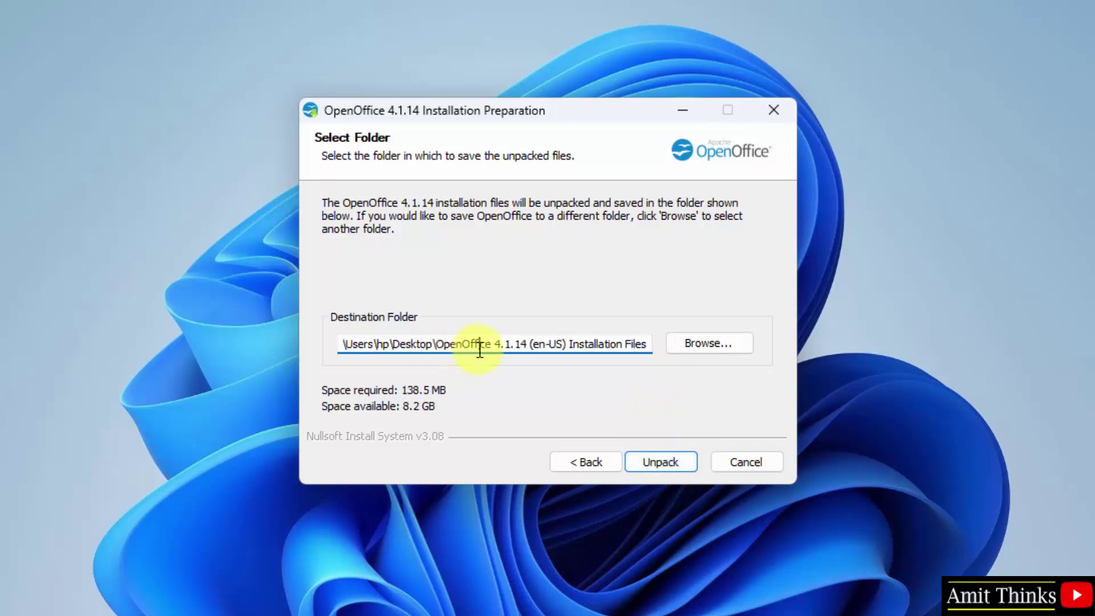
drag(479, 347, 654, 347)
click(427, 344)
- Create an 'OpenOffice' folder in the user's profile folder and unpack the files there
click(722, 343)
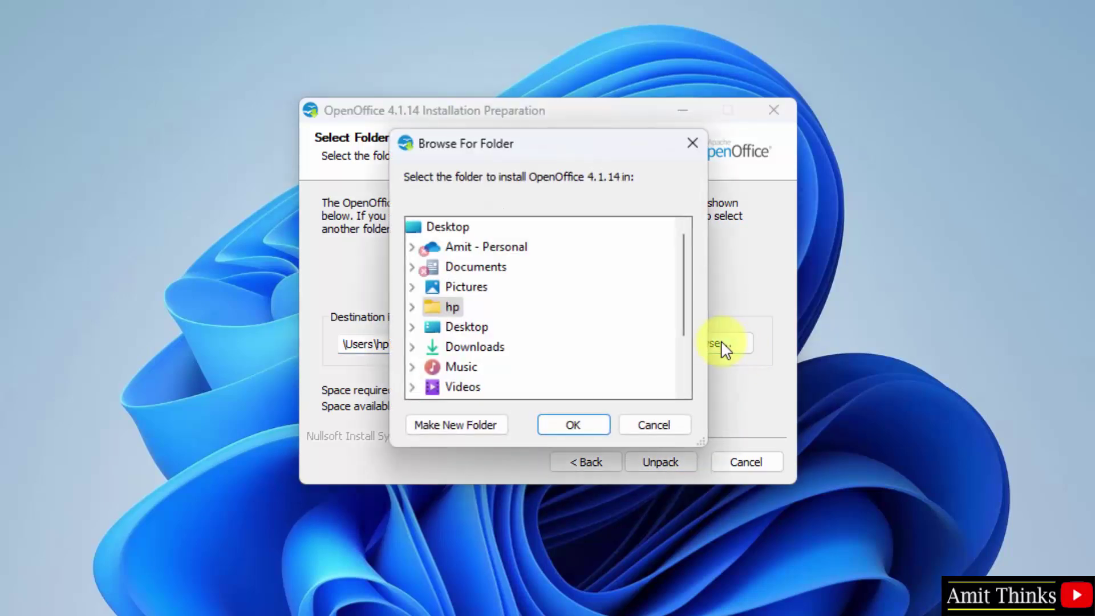
scroll(686, 359, down, 2)
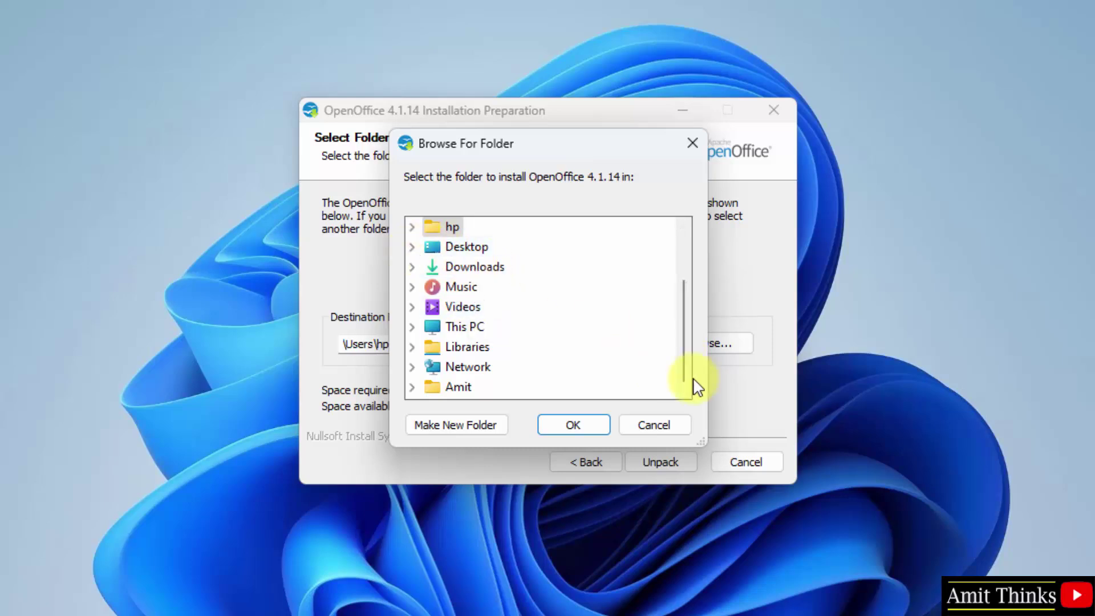
click(412, 327)
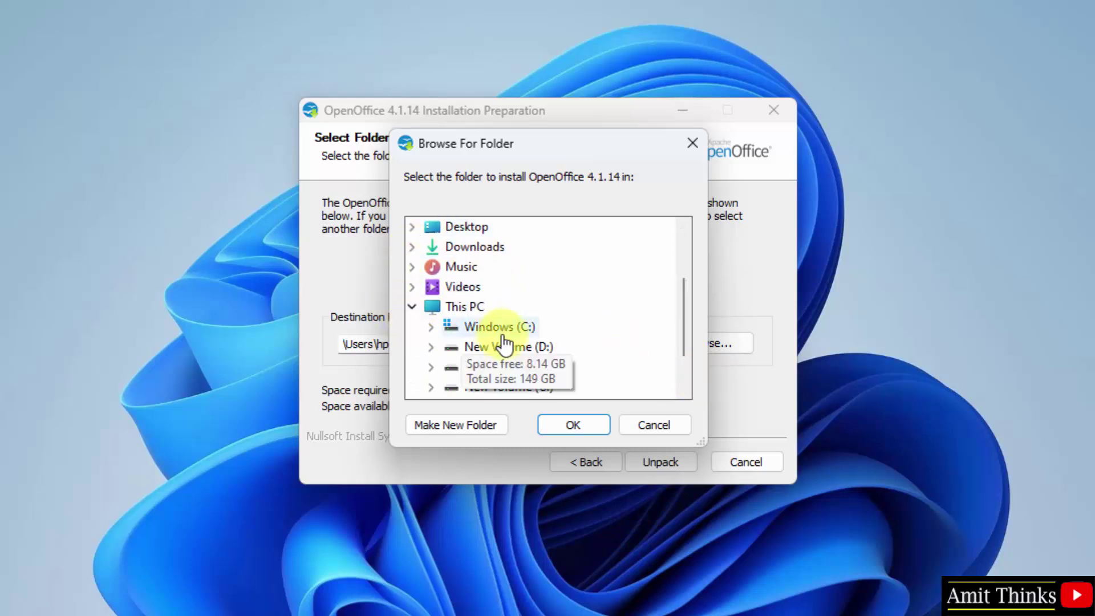
click(430, 328)
click(449, 326)
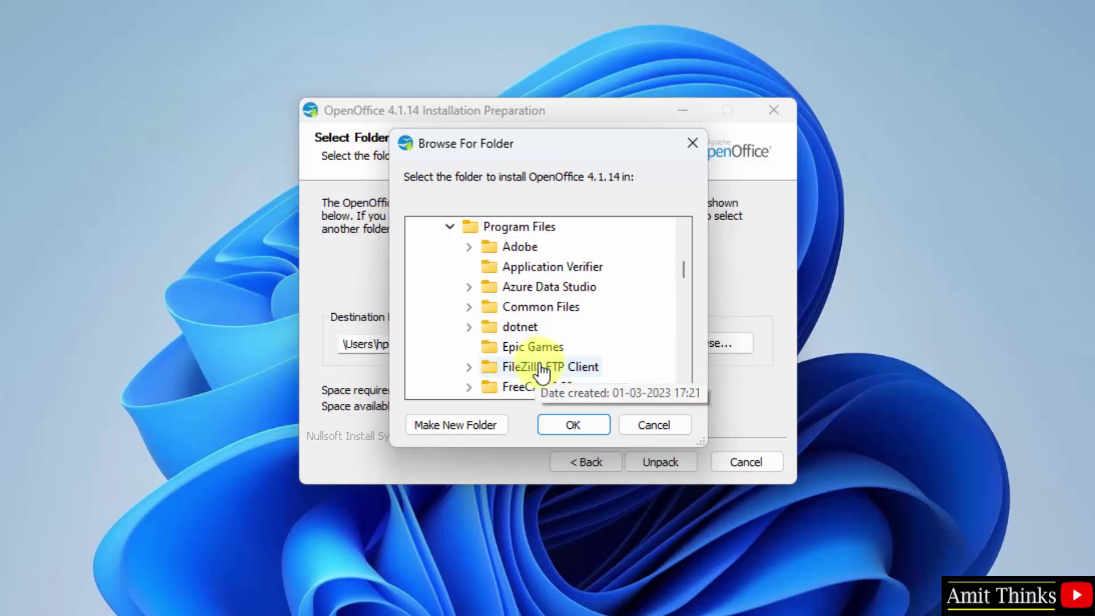
click(461, 427)
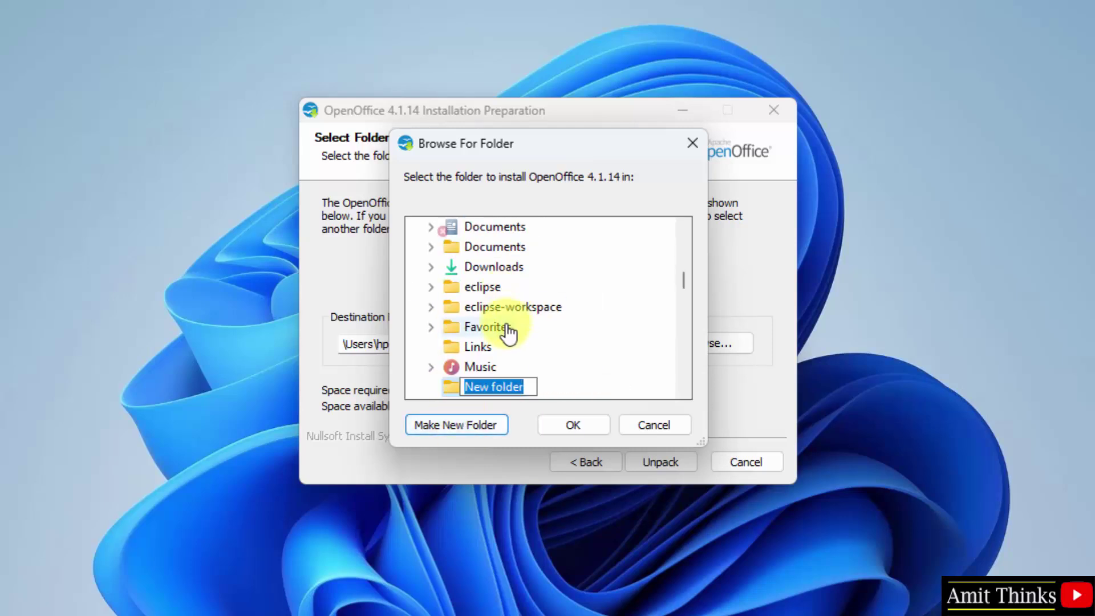
text(OpenOf)
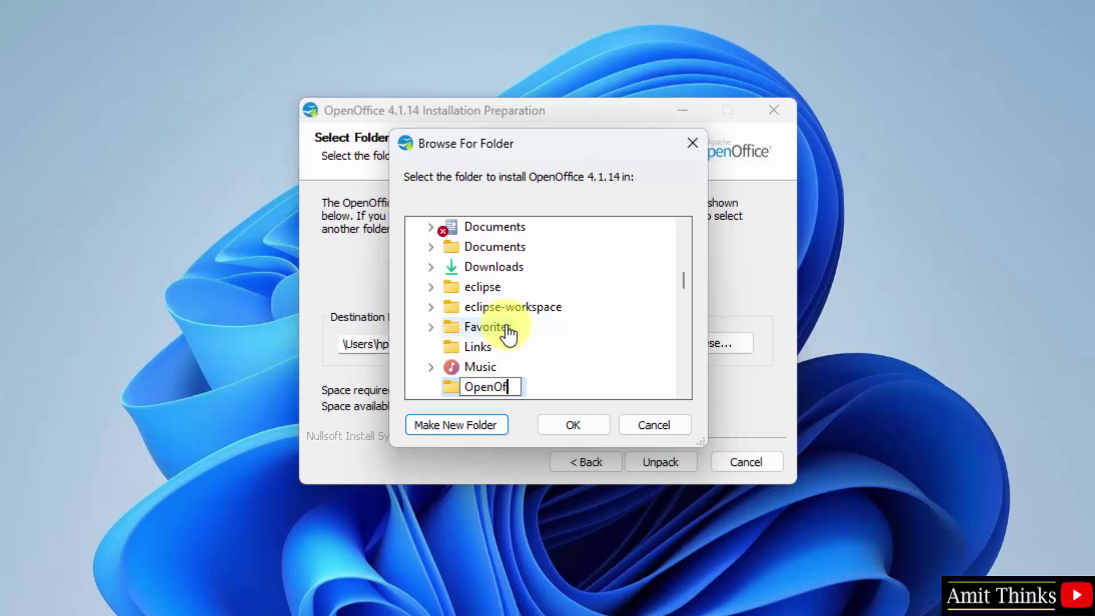
text(fice)
click(453, 388)
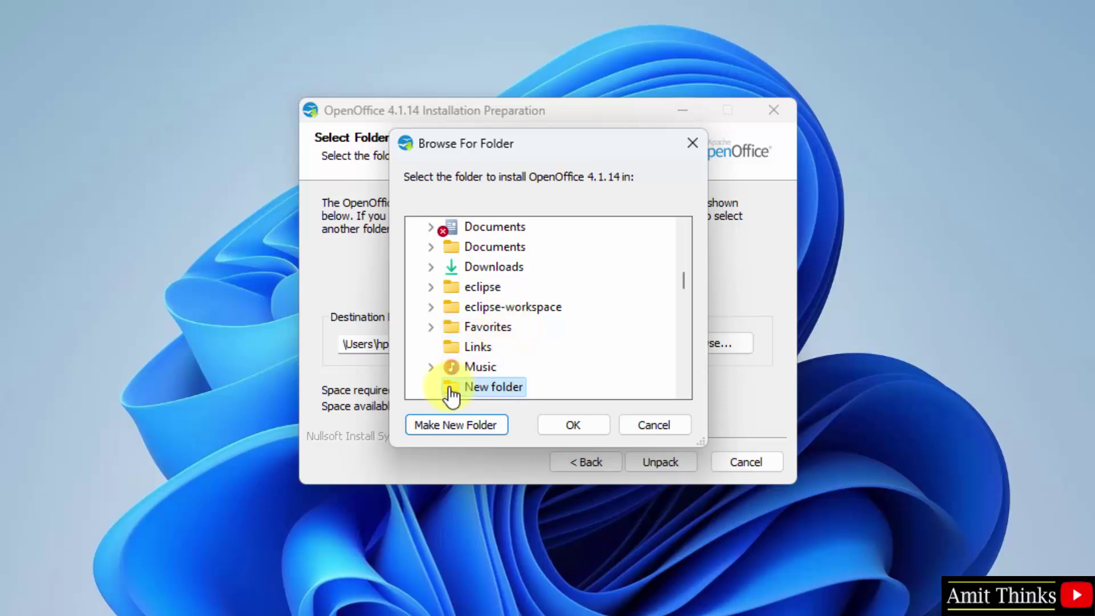
click(576, 428)
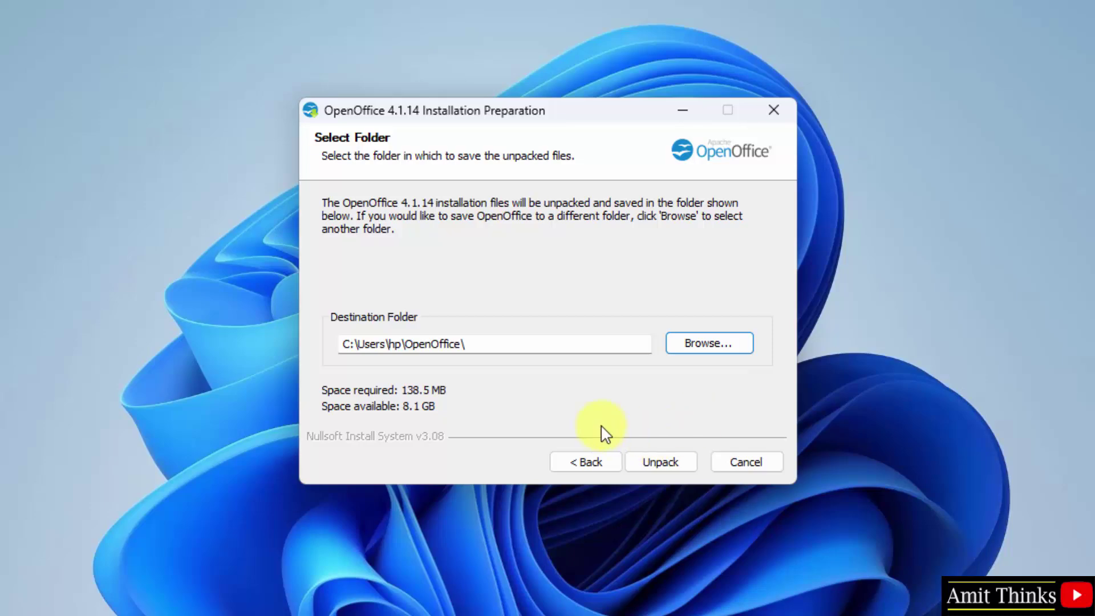
click(666, 462)
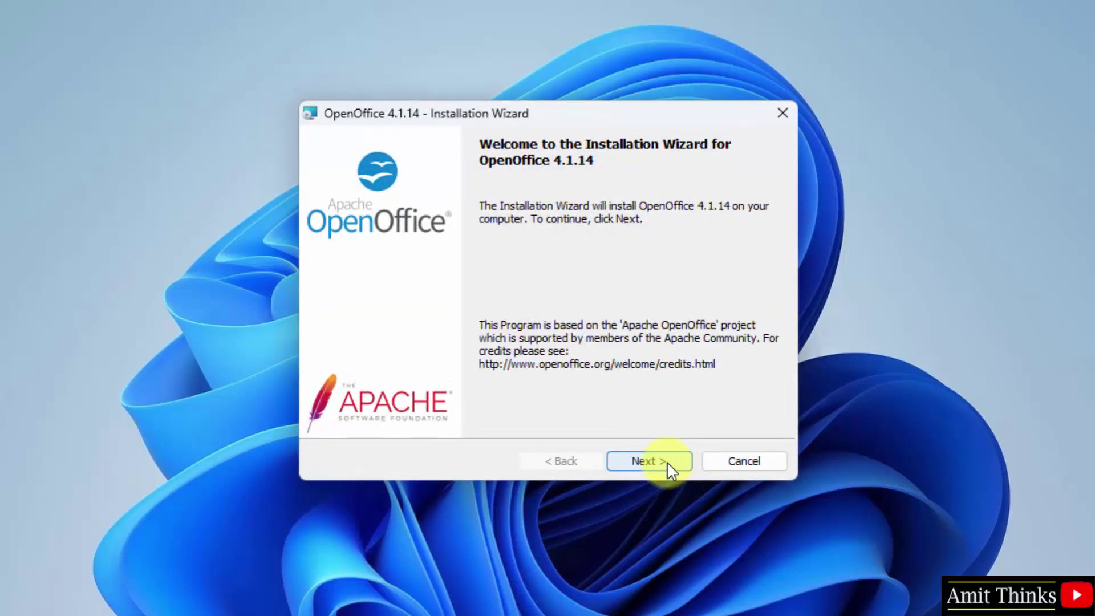
- Enter the user's name as customer information, keeping the install for anyone using this computer
click(671, 469)
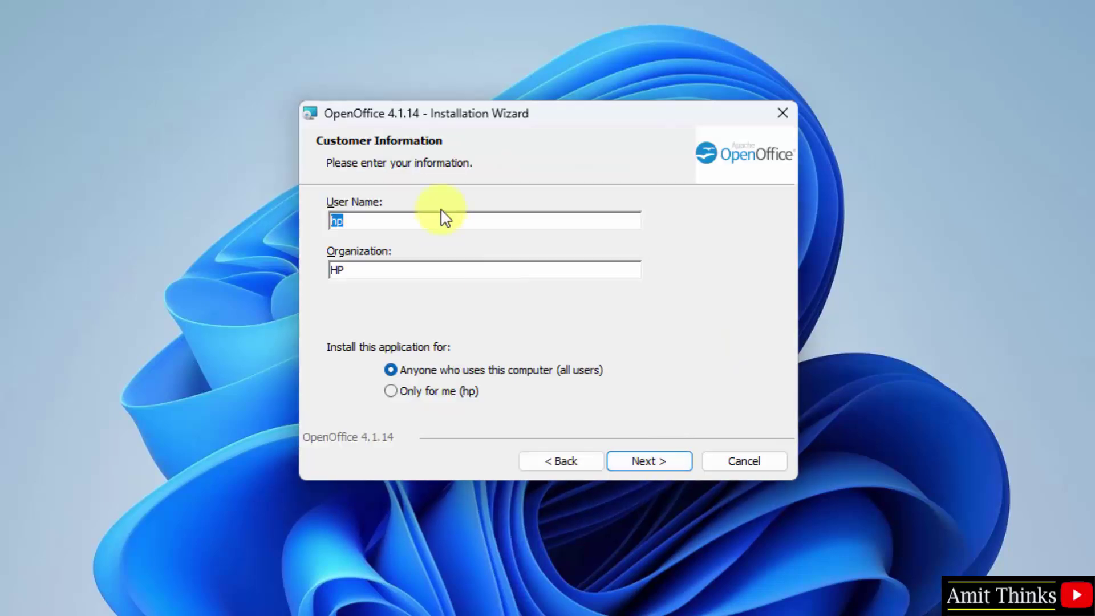
text(Amit)
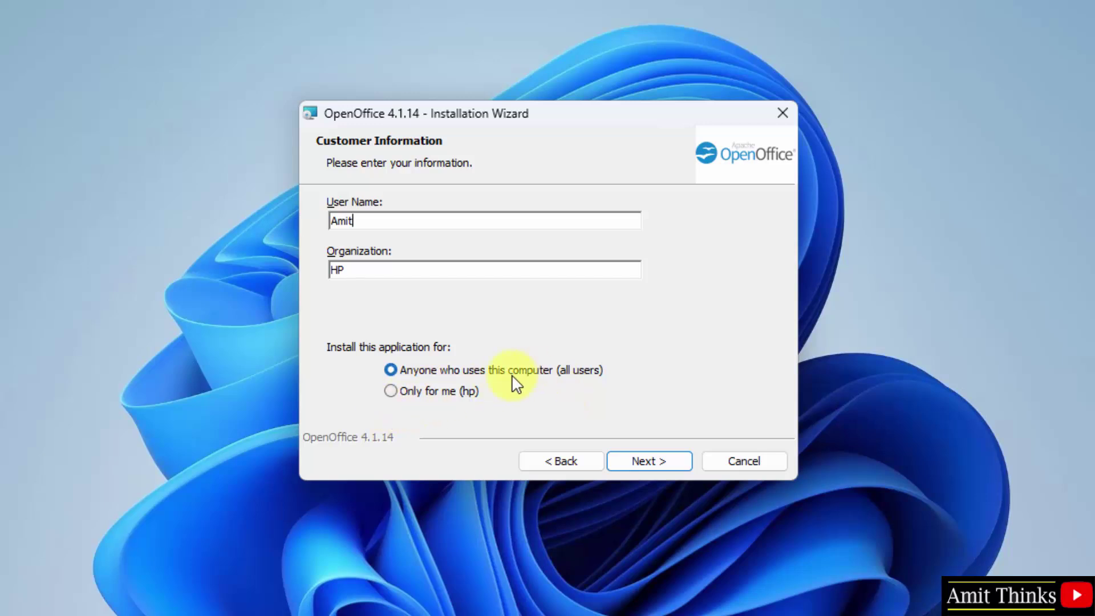
click(660, 466)
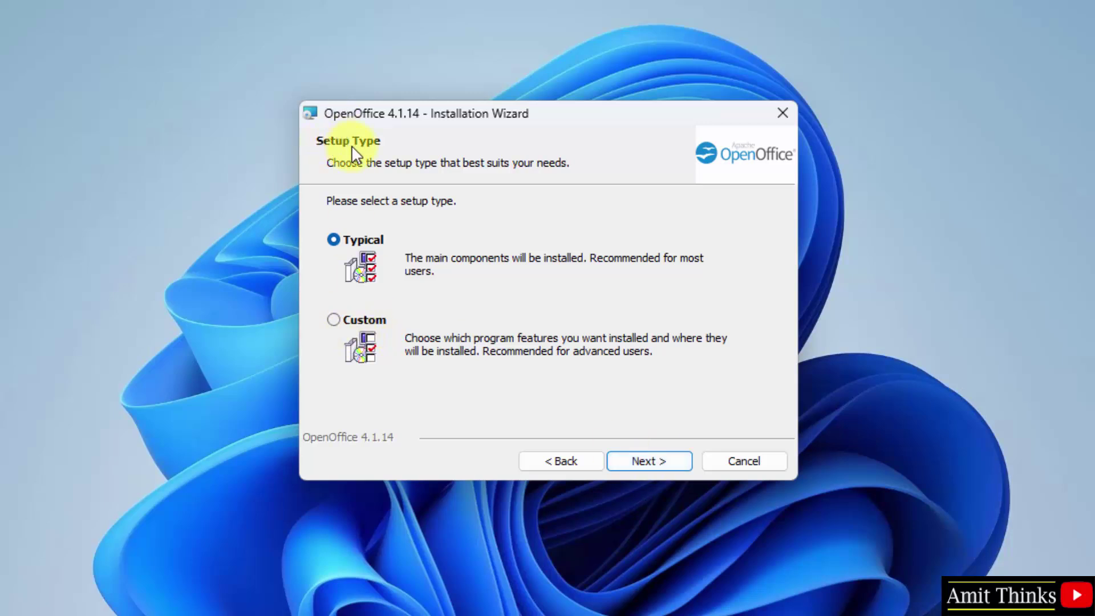
- Choose Custom setup with all features and leave Microsoft Office file types unassociated
click(341, 326)
click(666, 460)
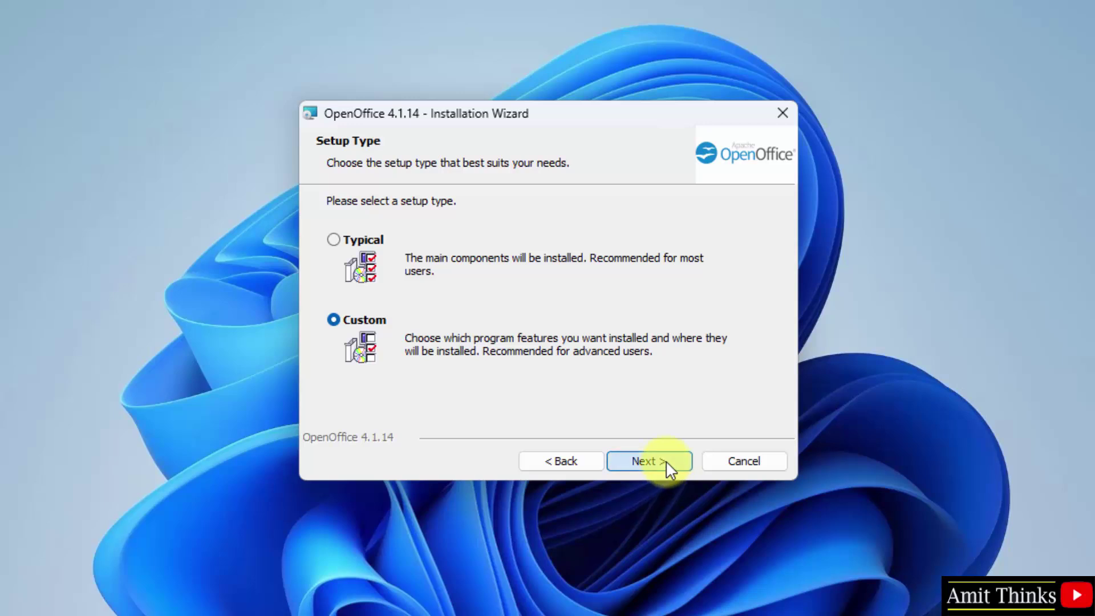
click(545, 325)
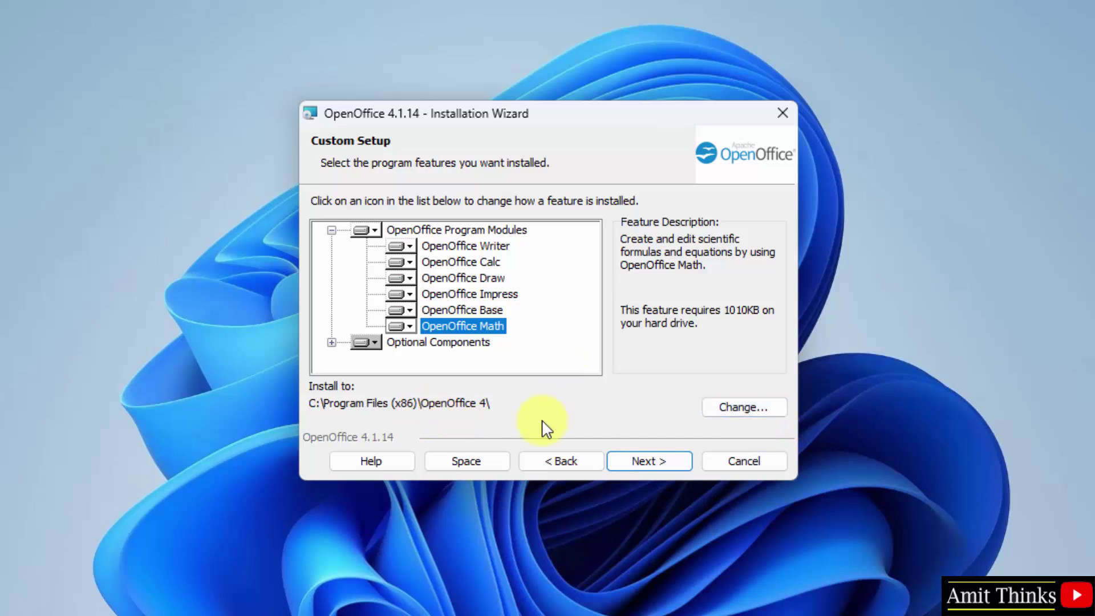
click(635, 459)
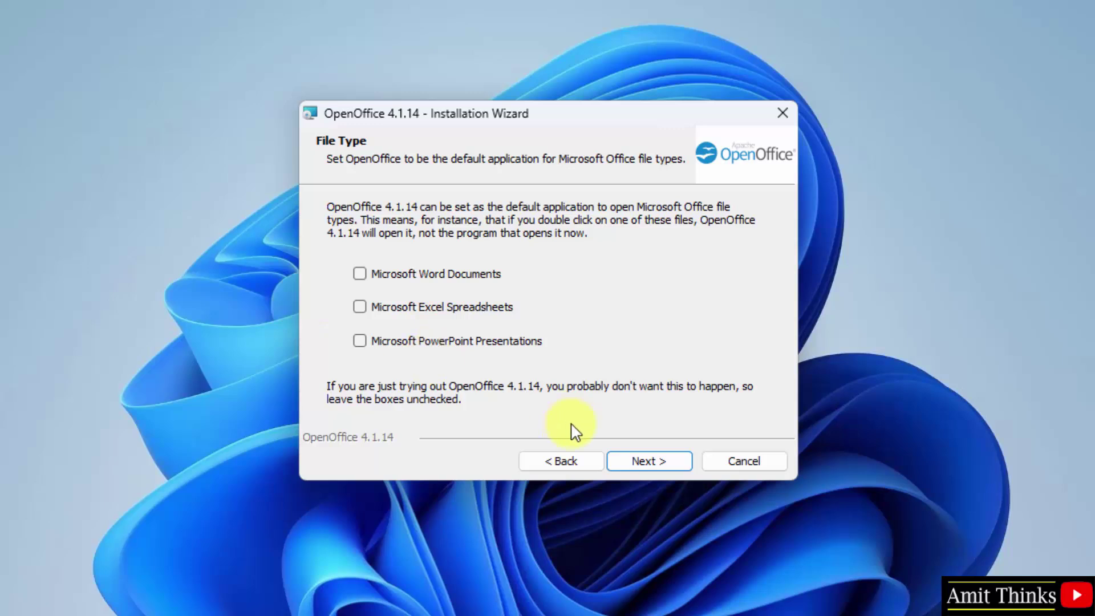
click(650, 461)
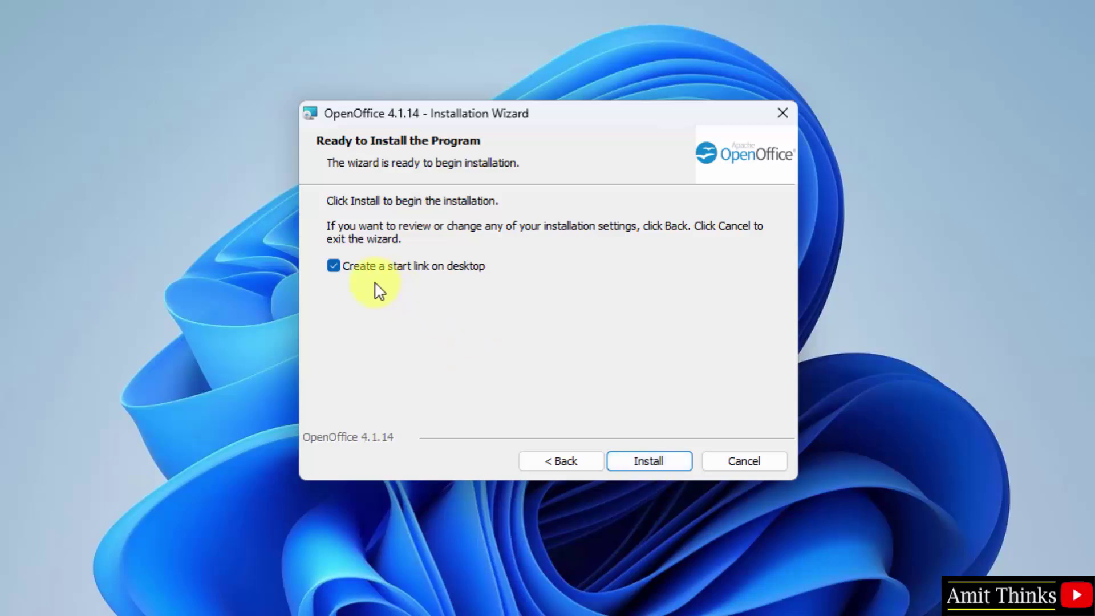
- Install OpenOffice 4.1.14 and close the wizard once installation completes
click(668, 459)
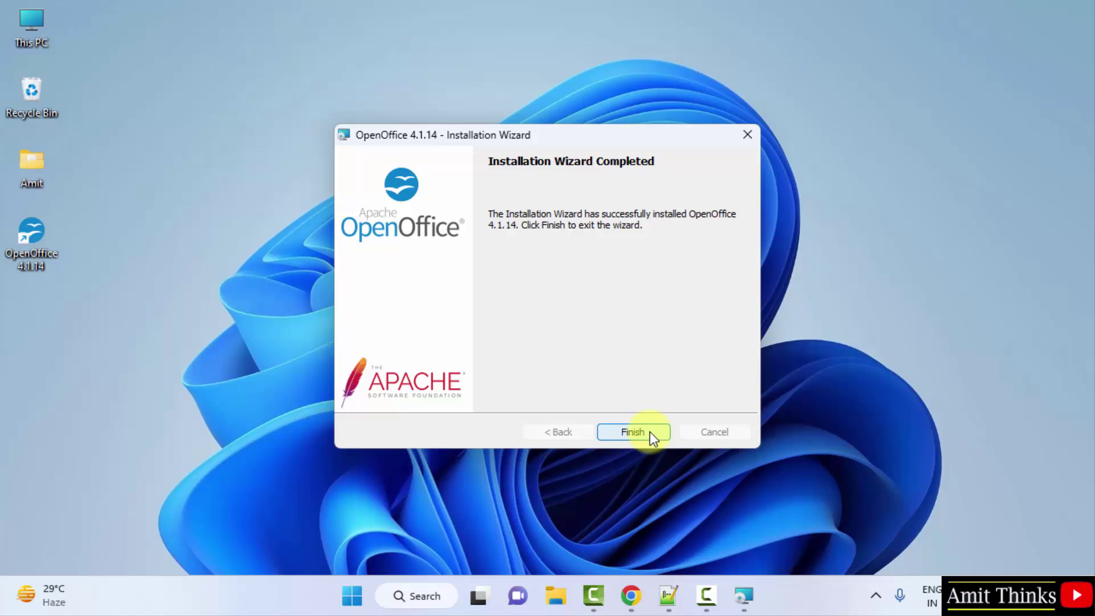
click(650, 435)
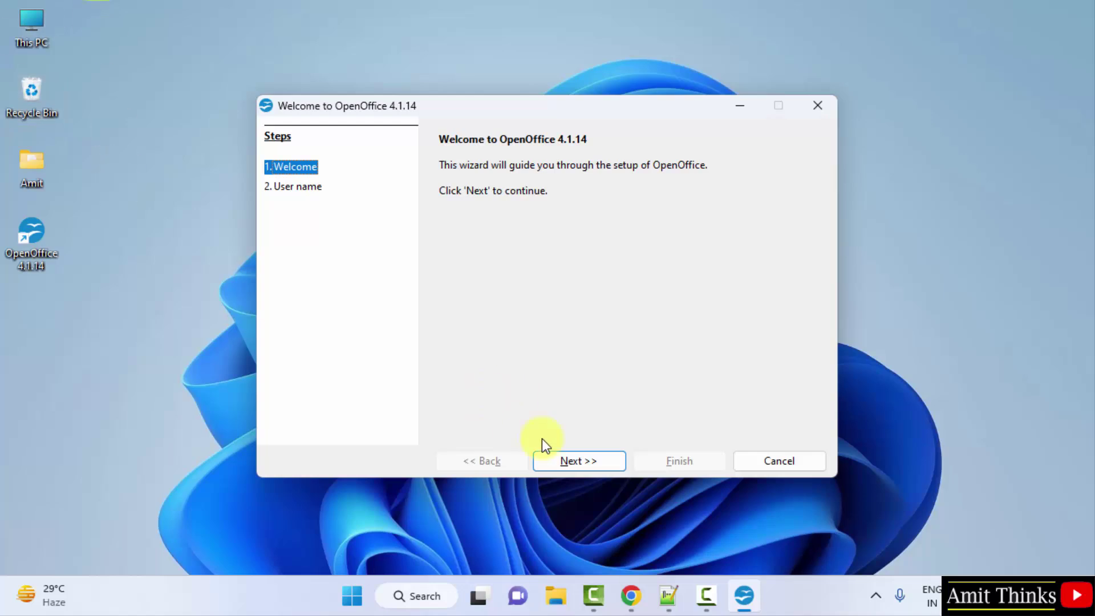
- Fill in the user's first name, last name and initials in the Welcome wizard and finish
click(565, 458)
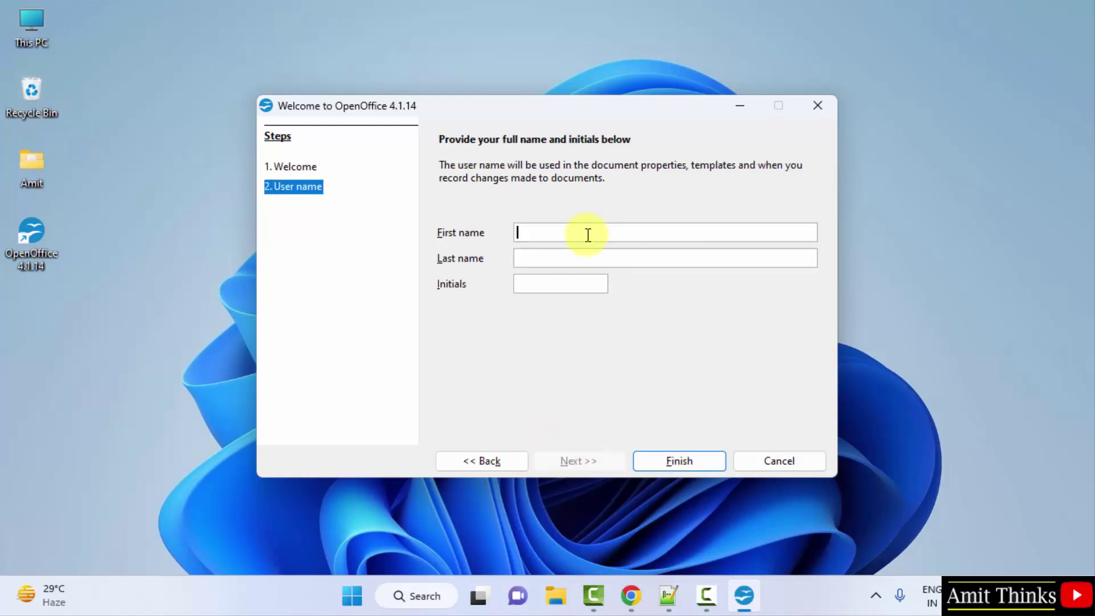
text(Amit)
key(Tab)
text(Diwan)
key(Tab)
text(AD)
click(696, 463)
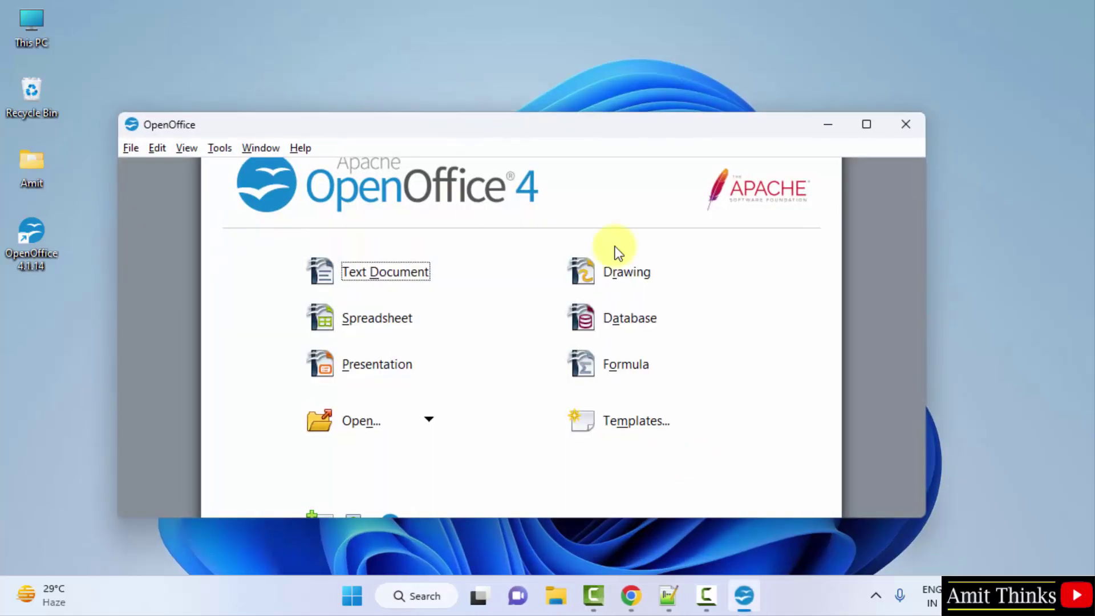
- Maximize the OpenOffice Start Center window
click(865, 125)
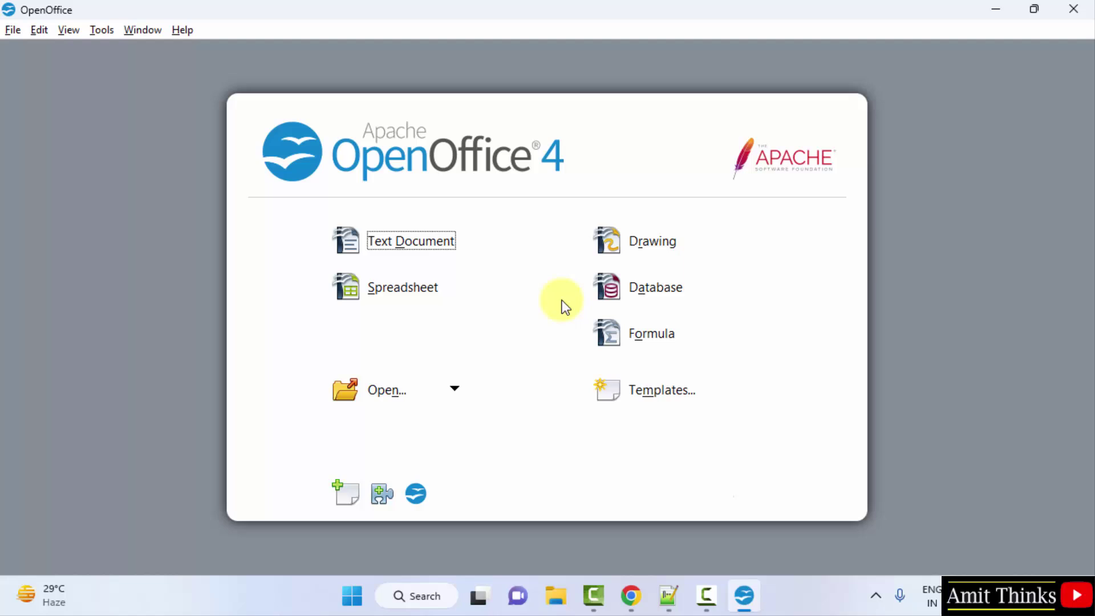